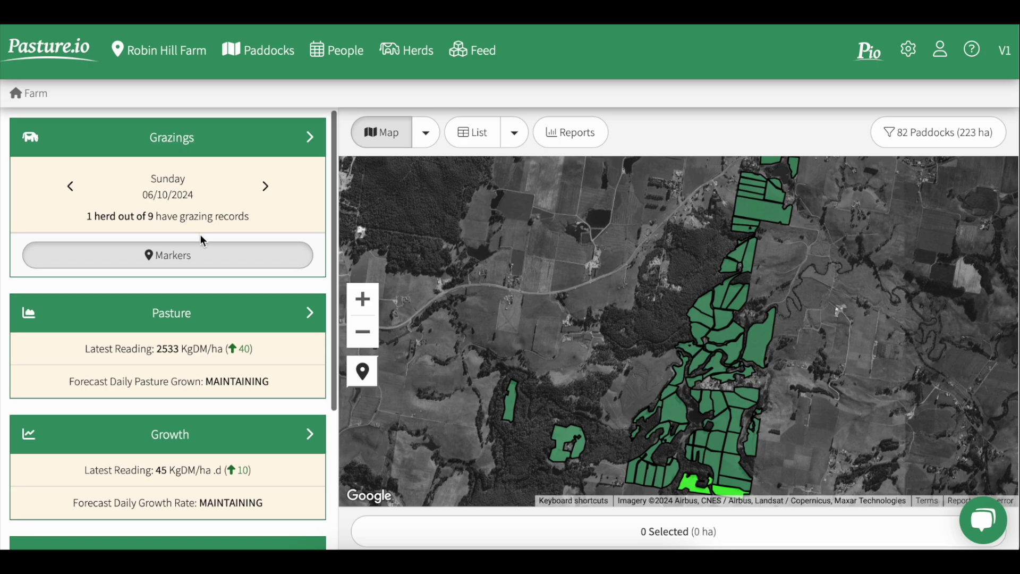
Step: Look through the farm summary cards, from Grazings, Pasture and Growth down to Leaf Emergence, Weather and Satellites
{"action": "scroll", "coordinate": [201, 239], "scroll_direction": "down", "scroll_amount": 3}
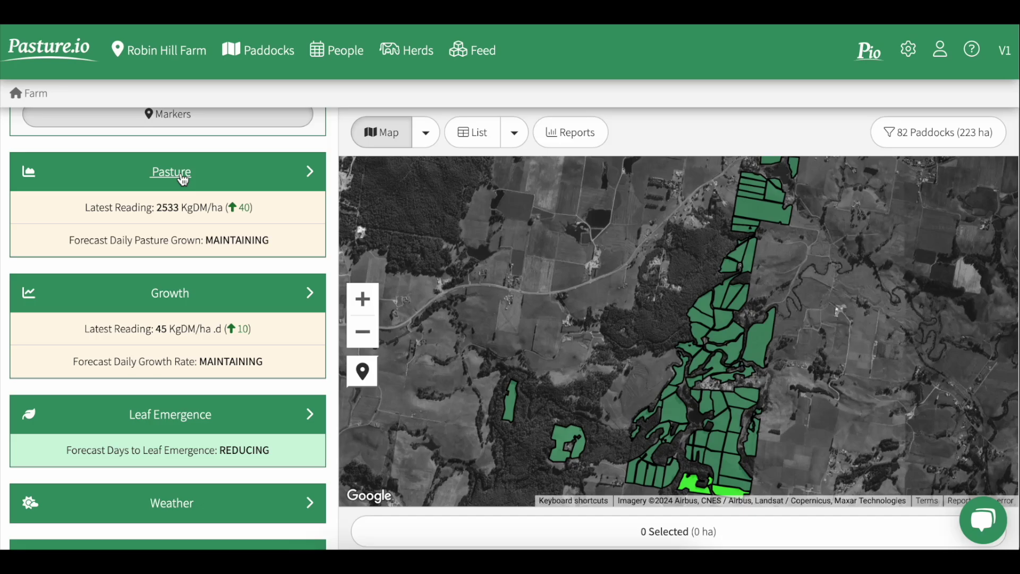
{"action": "scroll", "coordinate": [188, 263], "scroll_direction": "down", "scroll_amount": 1}
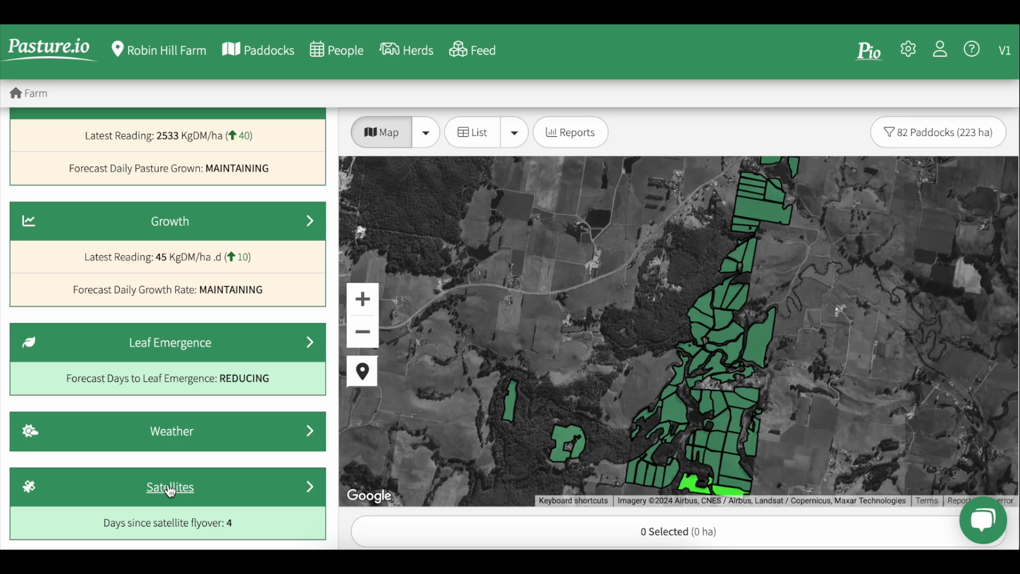
{"action": "scroll", "coordinate": [170, 490], "scroll_direction": "up", "scroll_amount": 5}
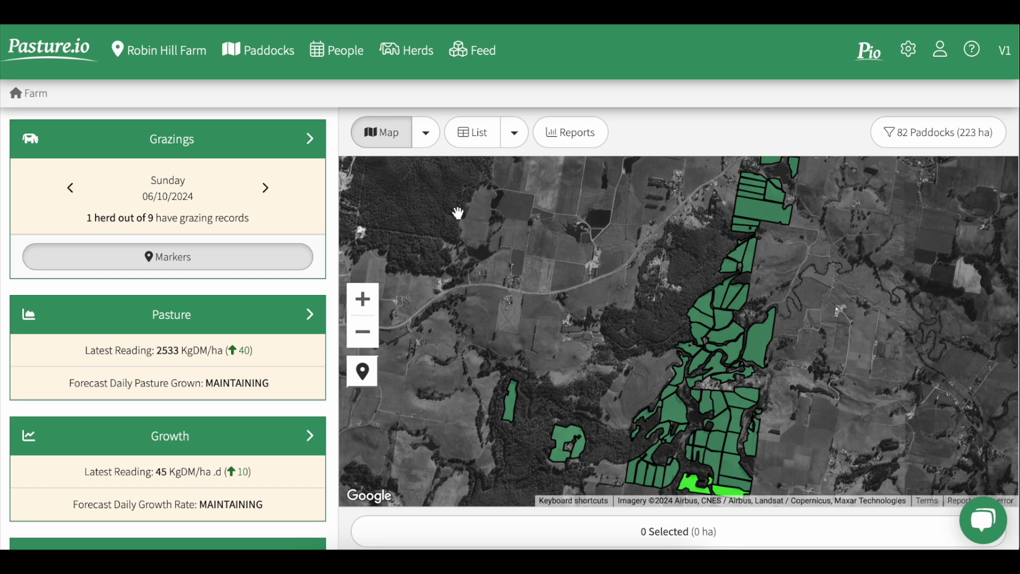
Step: Review the map overlay options, including sticky overlays, rankings and satellite layers, without changing the current overlay
{"action": "left_click", "coordinate": [427, 143]}
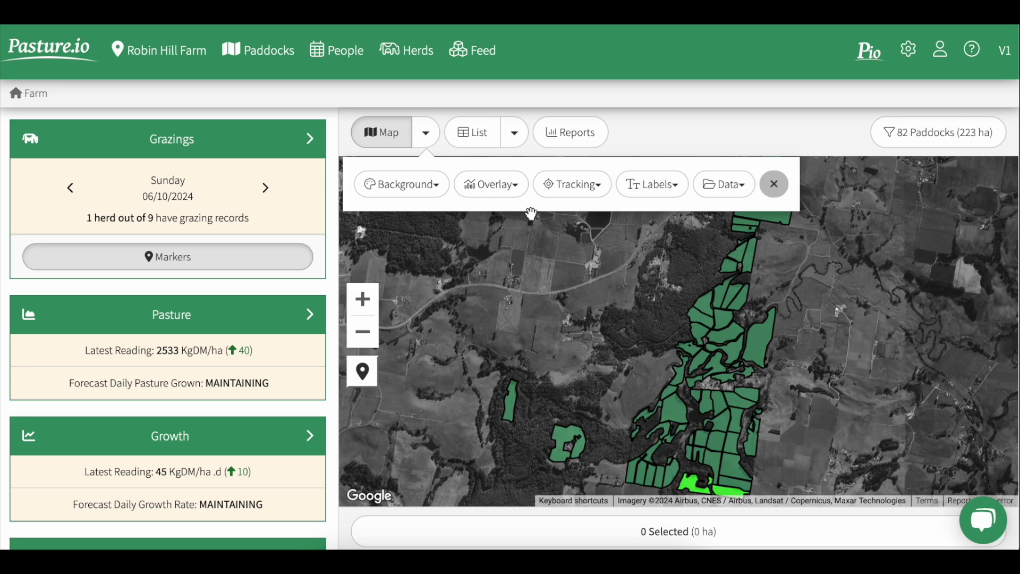
{"action": "left_click", "coordinate": [488, 191]}
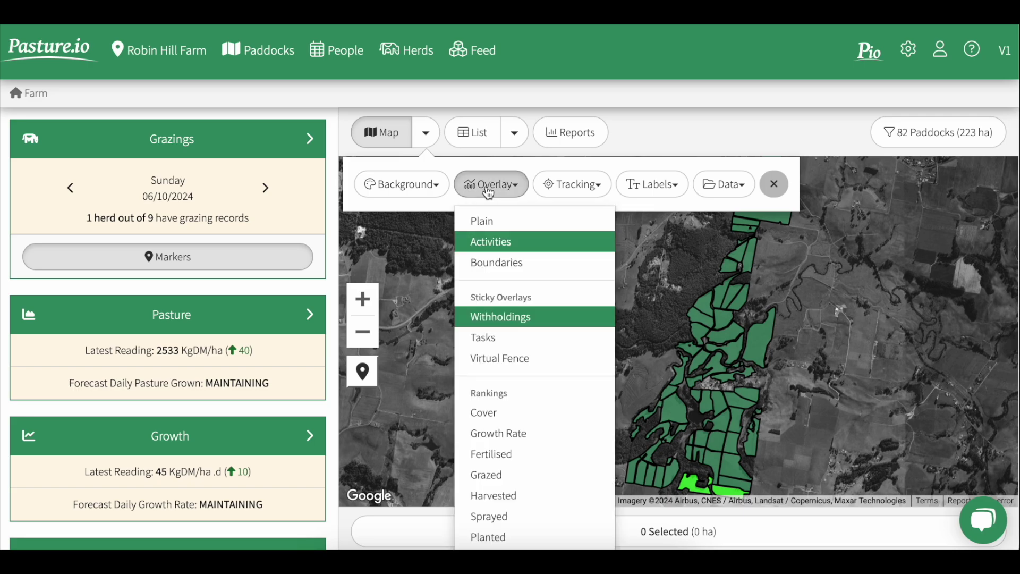
{"action": "scroll", "coordinate": [497, 285], "scroll_direction": "down", "scroll_amount": 1}
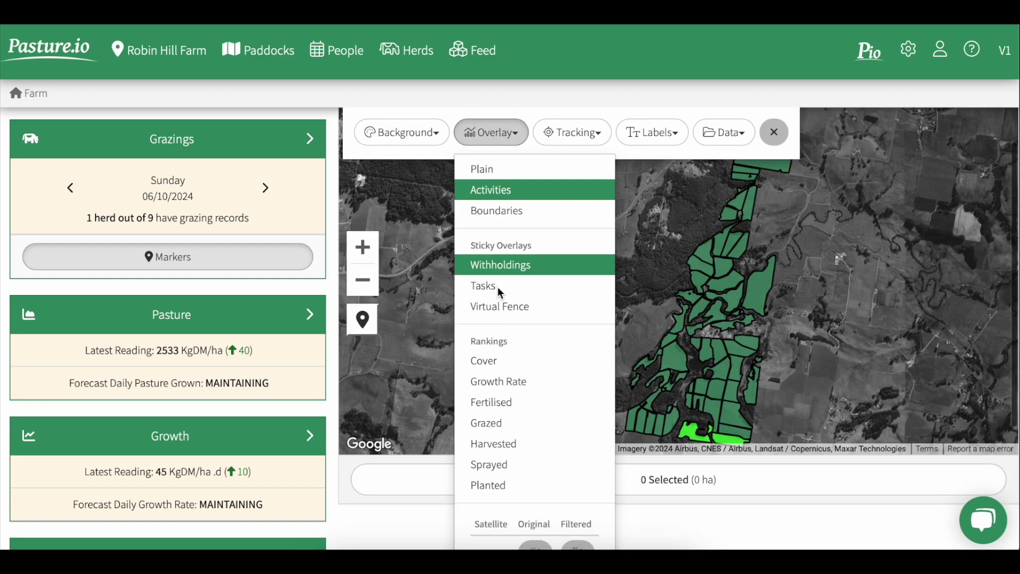
{"action": "scroll", "coordinate": [513, 323], "scroll_direction": "down", "scroll_amount": 3}
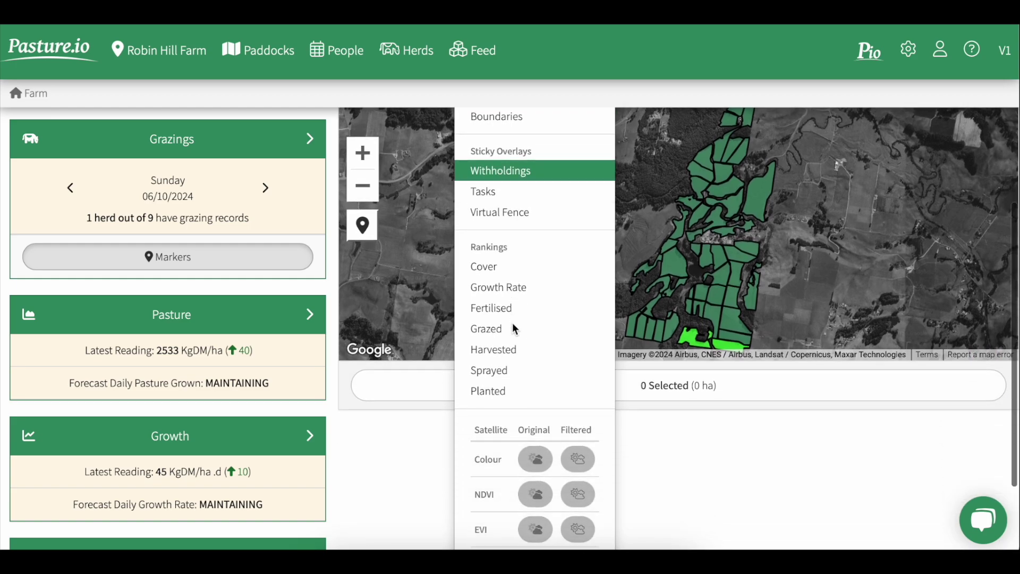
{"action": "scroll", "coordinate": [512, 323], "scroll_direction": "up", "scroll_amount": 1}
{"action": "scroll", "coordinate": [512, 329], "scroll_direction": "up", "scroll_amount": 2}
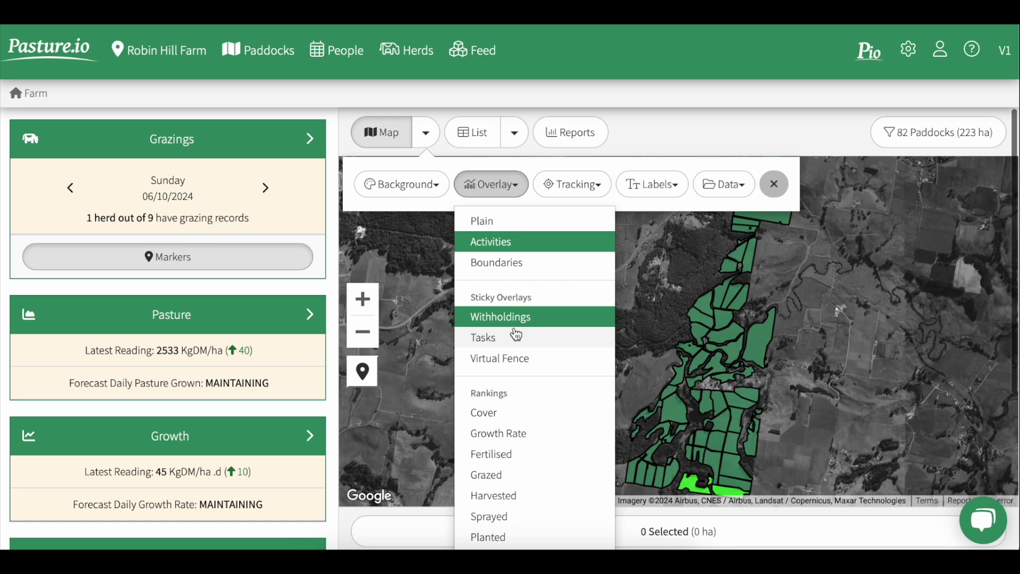
{"action": "left_click", "coordinate": [633, 117]}
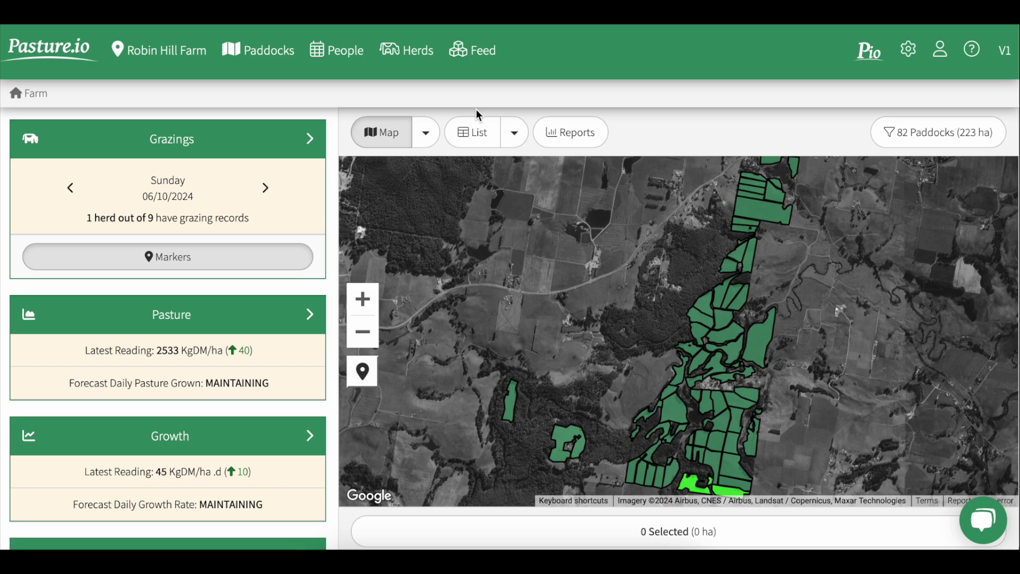
Step: Show the paddocks as a list and examine their area, cover, growth rate and grazing data
{"action": "left_click", "coordinate": [470, 142]}
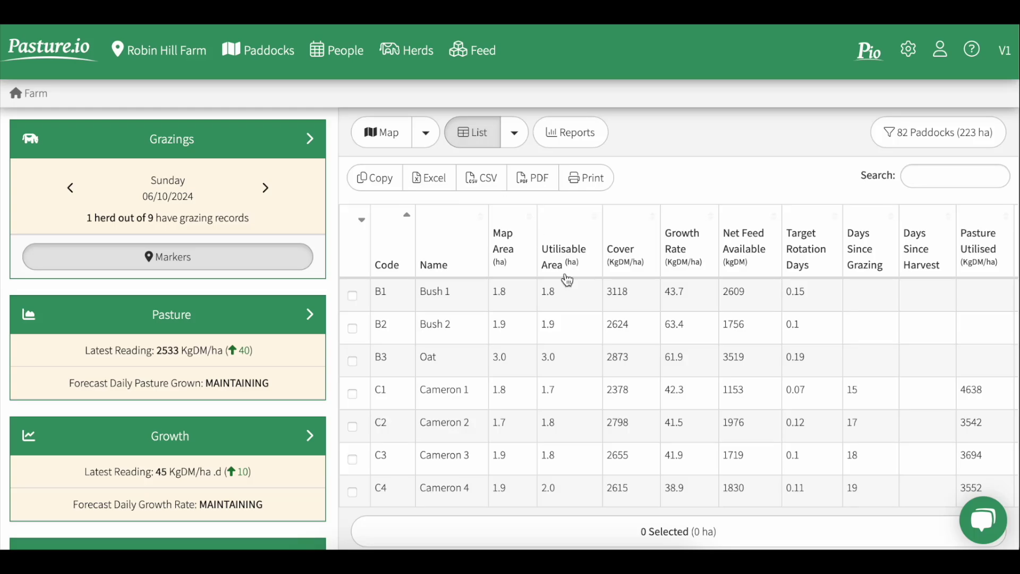
{"action": "scroll", "coordinate": [721, 244], "scroll_direction": "down", "scroll_amount": 3}
{"action": "scroll", "coordinate": [720, 245], "scroll_direction": "down", "scroll_amount": 1}
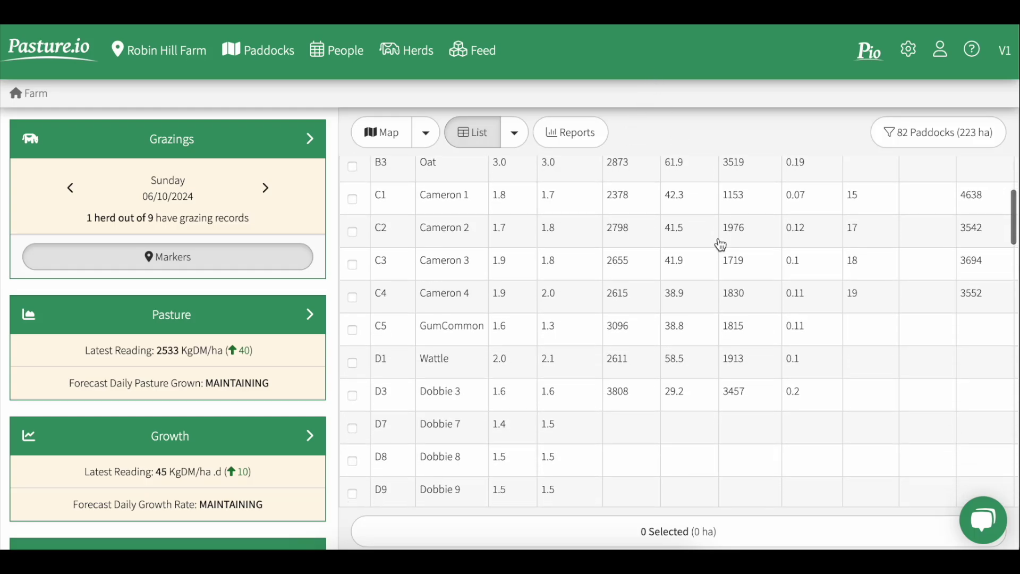
{"action": "scroll", "coordinate": [720, 242], "scroll_direction": "up", "scroll_amount": 5}
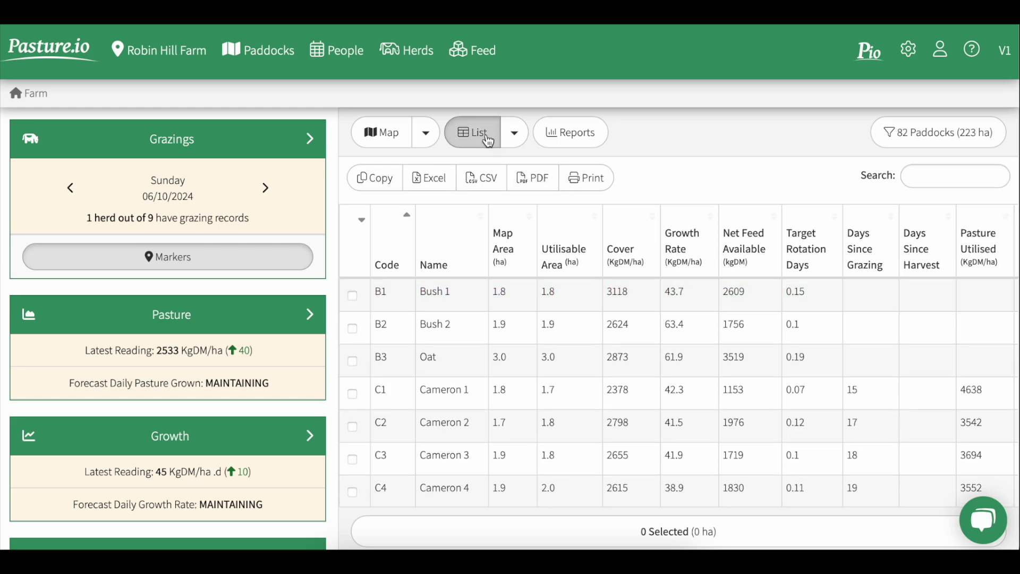
Step: Show the farm reports and look through the Pasture Feed Wedge and the annual and timeline reports below it
{"action": "left_click", "coordinate": [569, 138]}
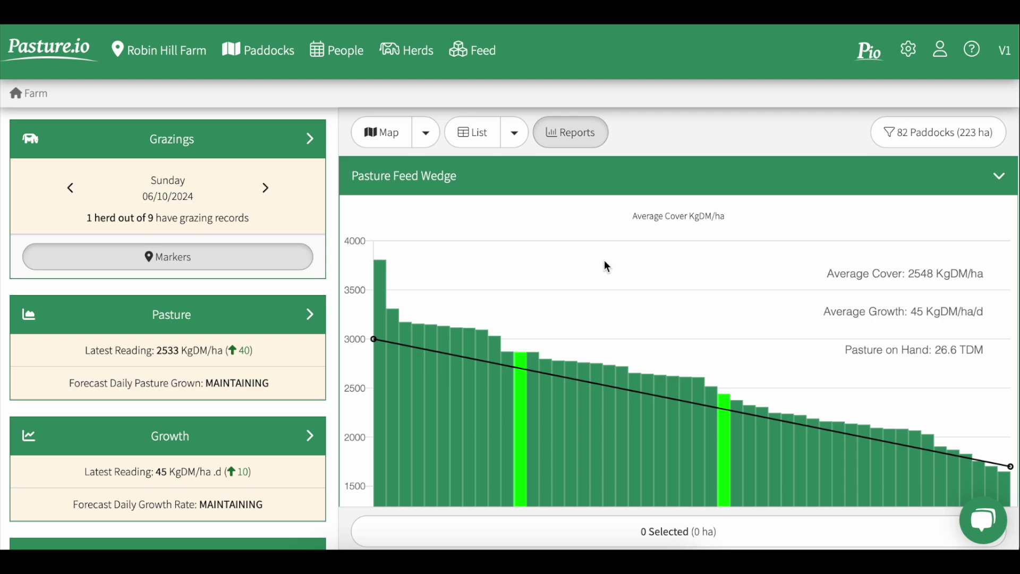
{"action": "scroll", "coordinate": [604, 260], "scroll_direction": "down", "scroll_amount": 6}
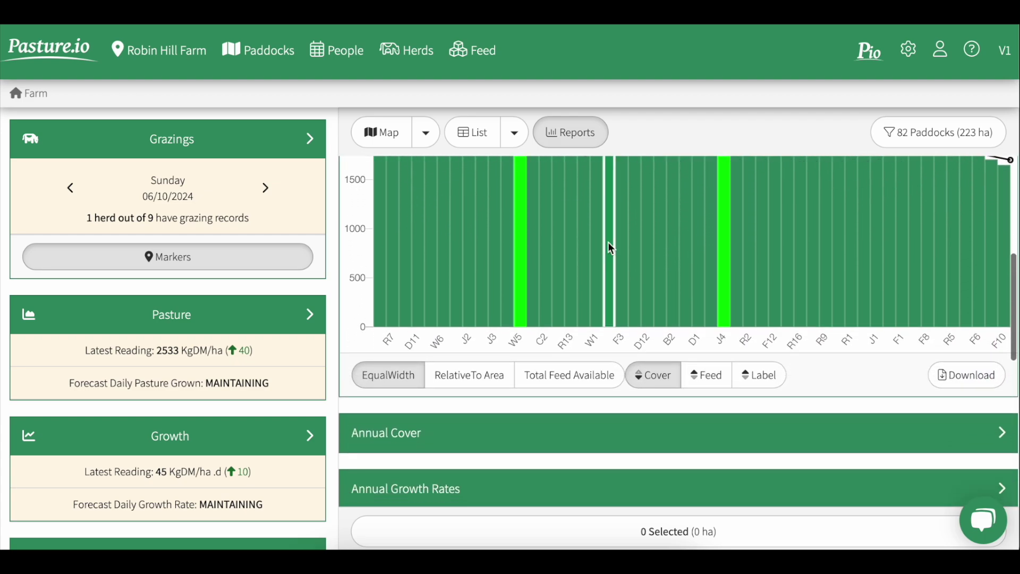
{"action": "scroll", "coordinate": [611, 248], "scroll_direction": "down", "scroll_amount": 3}
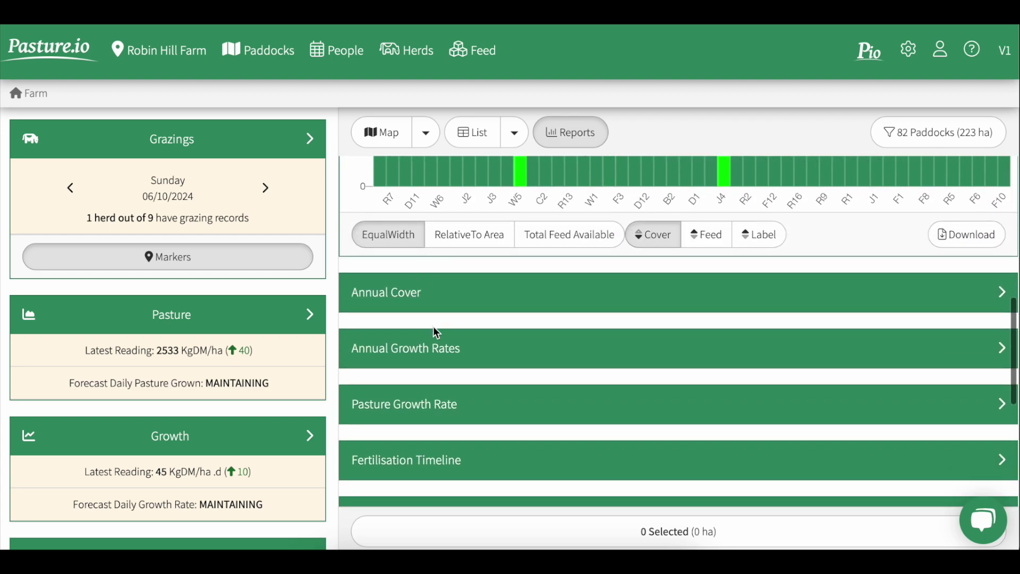
{"action": "scroll", "coordinate": [492, 375], "scroll_direction": "down", "scroll_amount": 2}
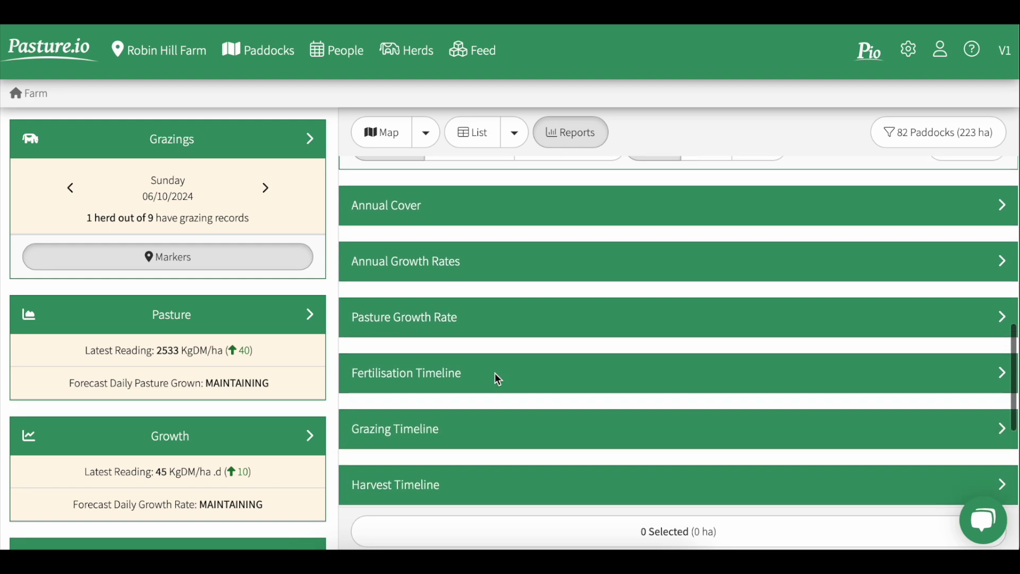
{"action": "scroll", "coordinate": [495, 373], "scroll_direction": "up", "scroll_amount": 10}
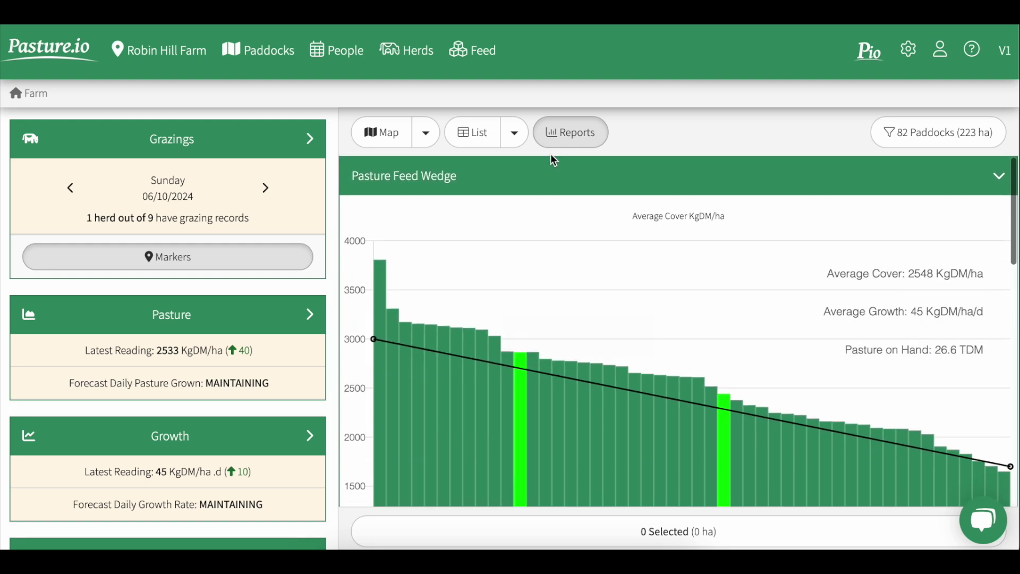
{"action": "left_click", "coordinate": [566, 132]}
Step: Return to the paddock map and view the filters for tags, irrigations, usages, herds and date range
{"action": "left_click", "coordinate": [396, 135]}
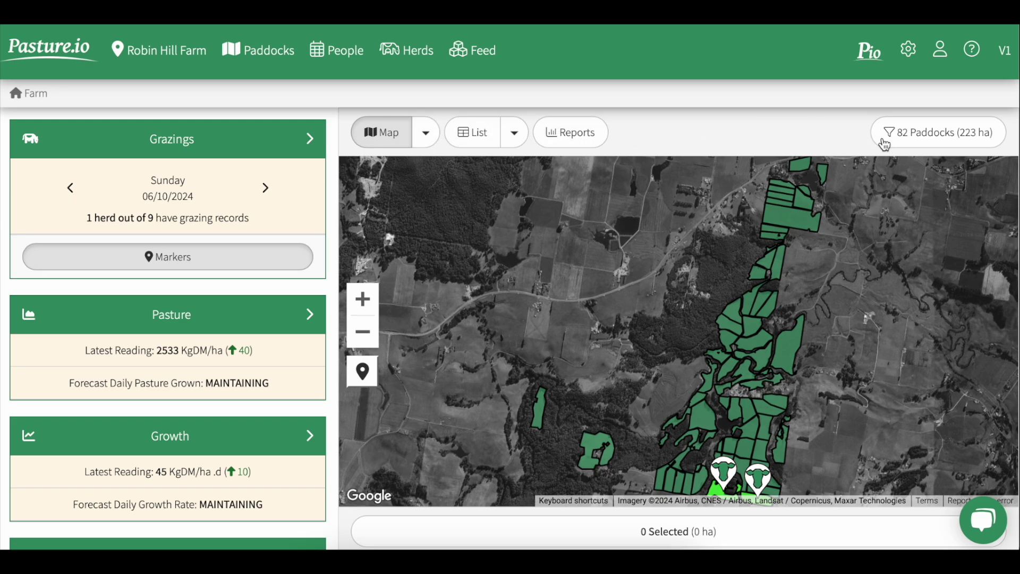
{"action": "left_click", "coordinate": [911, 134]}
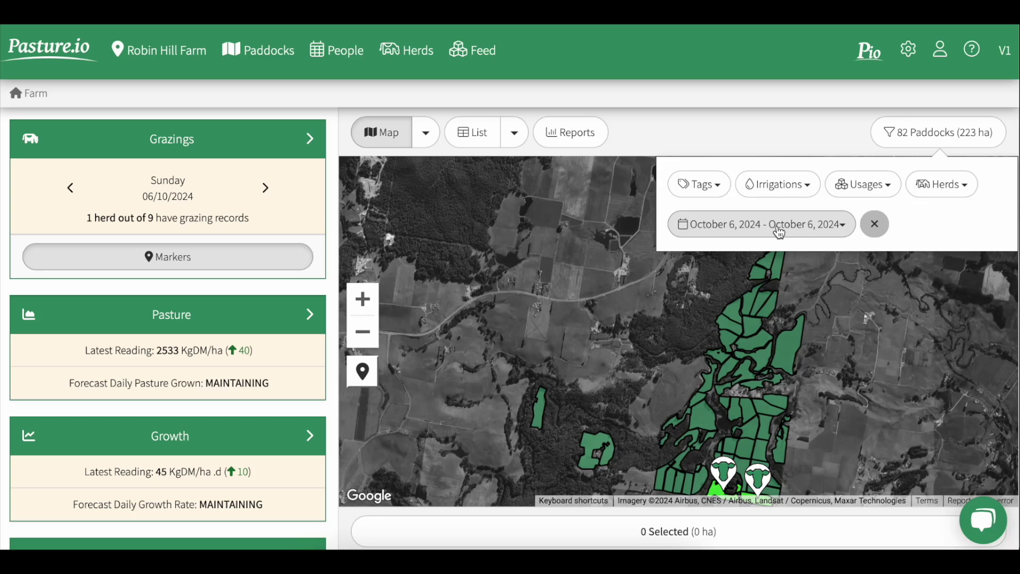
{"action": "left_click", "coordinate": [662, 128]}
{"action": "left_click_drag", "start_coordinate": [653, 292], "coordinate": [635, 290]}
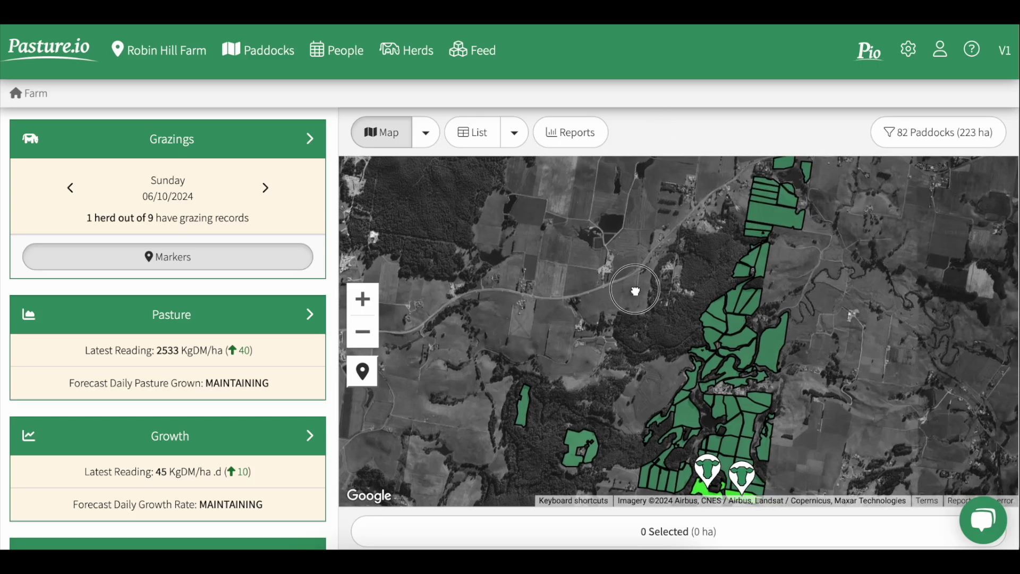
Step: Select three neighbouring paddocks on the map, including L1 and W2, just above the herd markers
{"action": "left_click", "coordinate": [717, 350]}
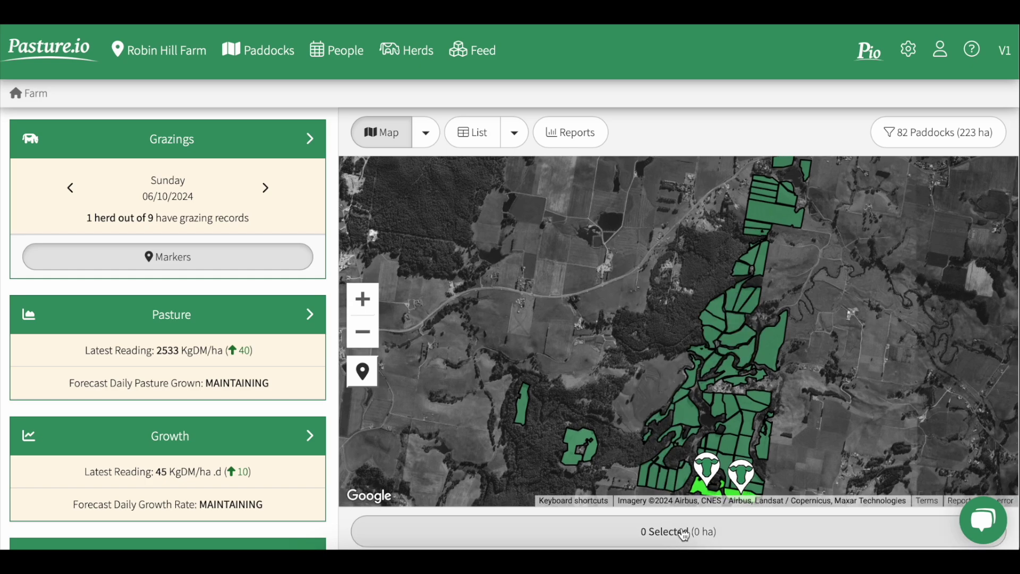
{"action": "left_click", "coordinate": [616, 541]}
{"action": "left_click", "coordinate": [643, 537]}
{"action": "left_click", "coordinate": [736, 431]}
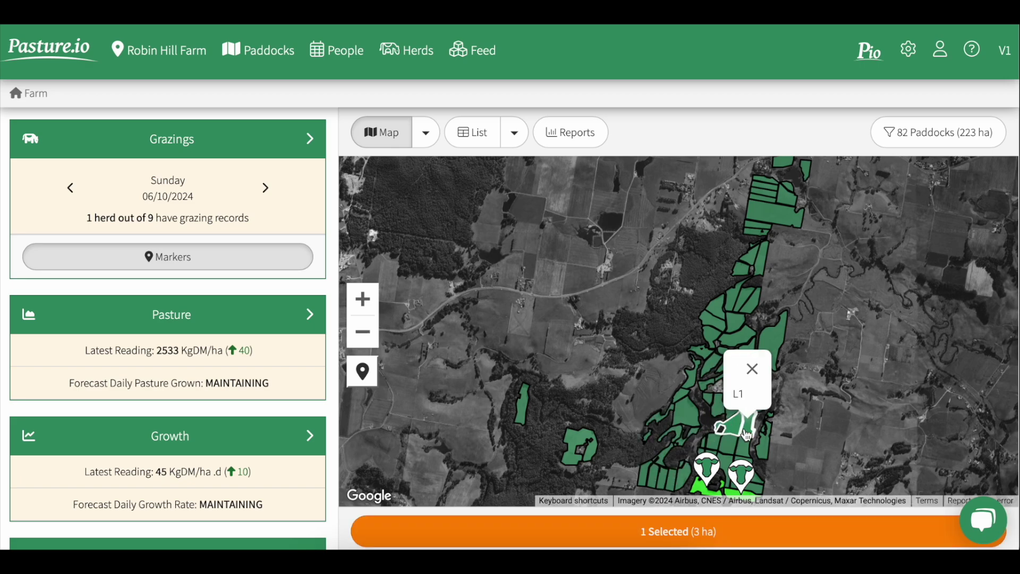
{"action": "left_click", "coordinate": [732, 447]}
{"action": "left_click", "coordinate": [732, 448]}
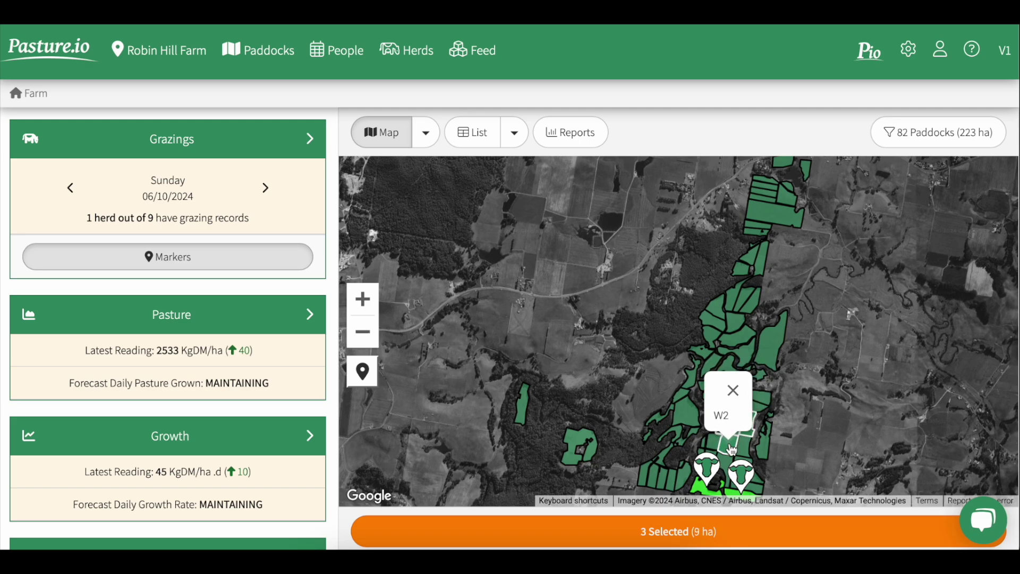
Step: View the reading, bulk edit and activity actions available for the selected paddocks, and deselect all paddocks
{"action": "left_click", "coordinate": [666, 532]}
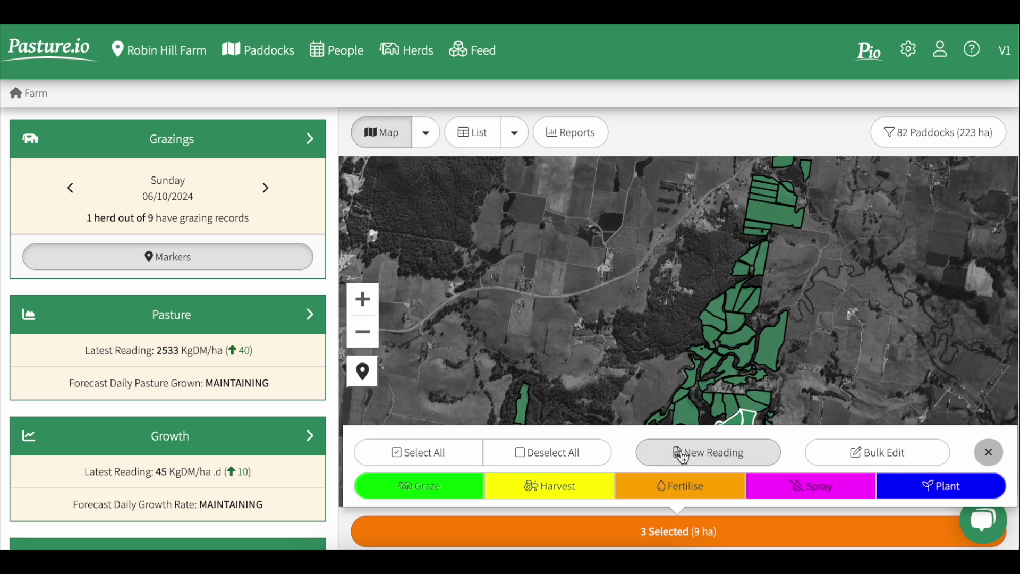
{"action": "left_click", "coordinate": [650, 538]}
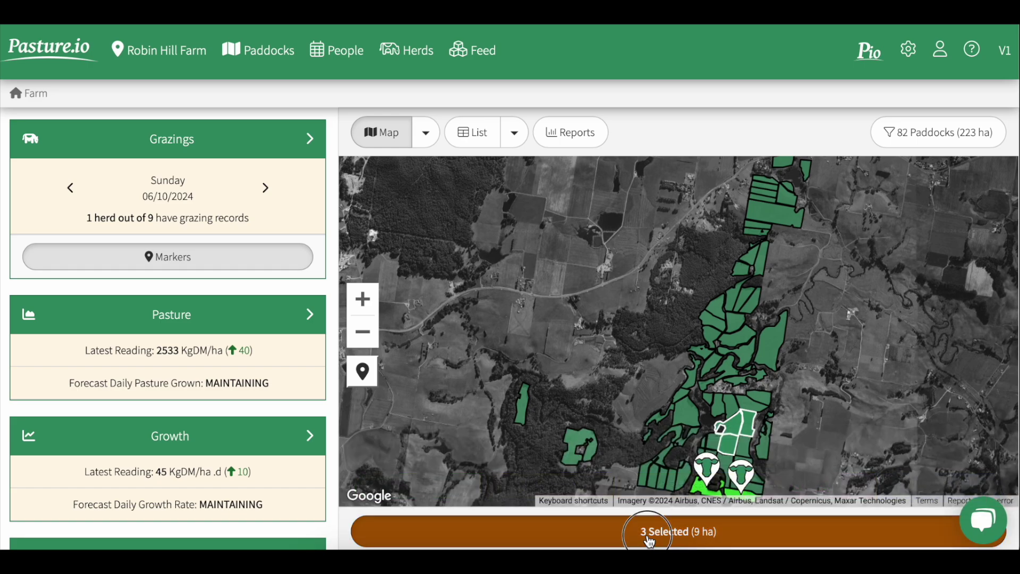
{"action": "left_click", "coordinate": [547, 452]}
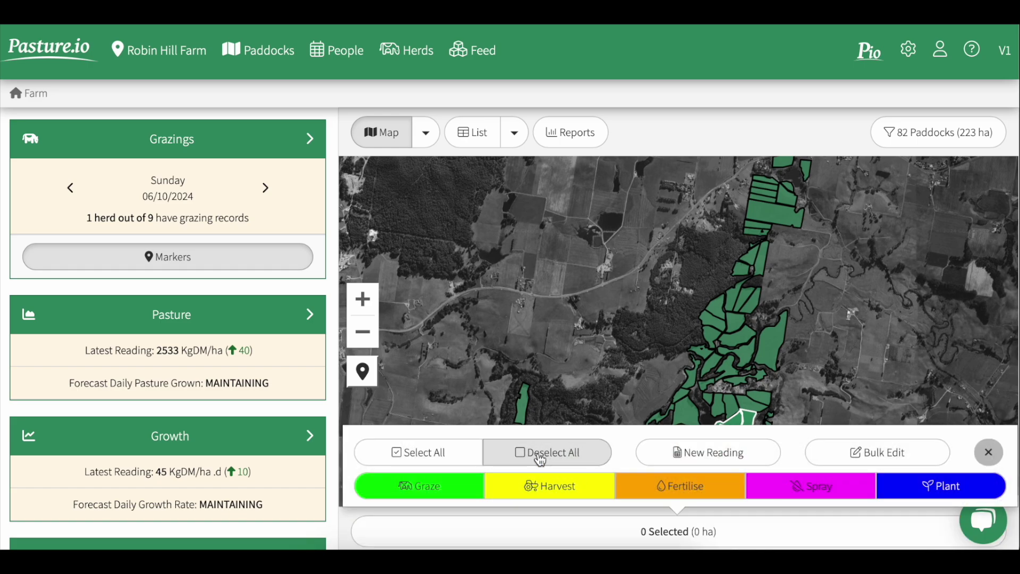
{"action": "left_click", "coordinate": [700, 115]}
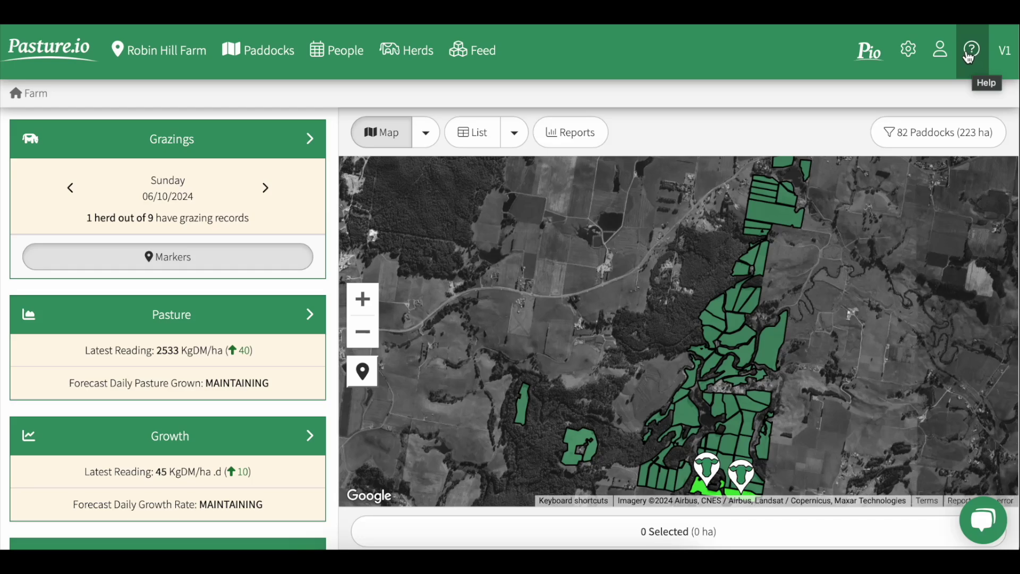
Step: View the available user settings and farm settings options without opening any of them
{"action": "left_click", "coordinate": [941, 53]}
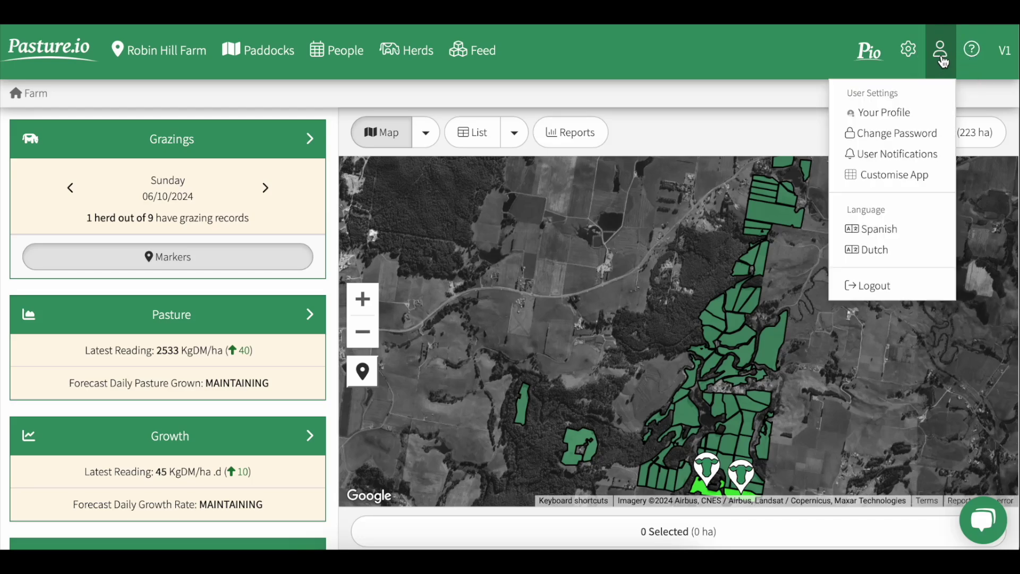
{"action": "left_click", "coordinate": [941, 61]}
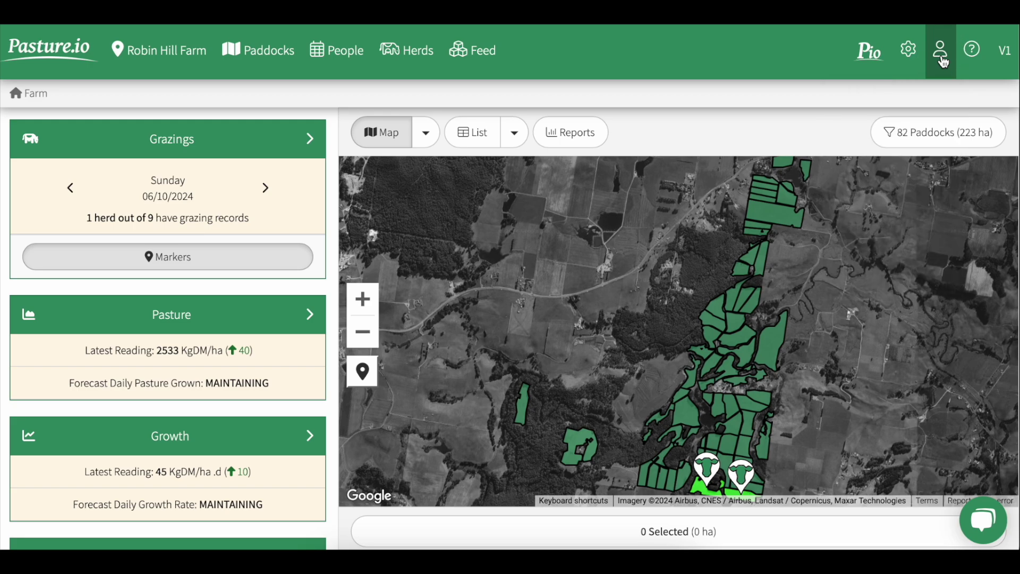
{"action": "left_click", "coordinate": [910, 62]}
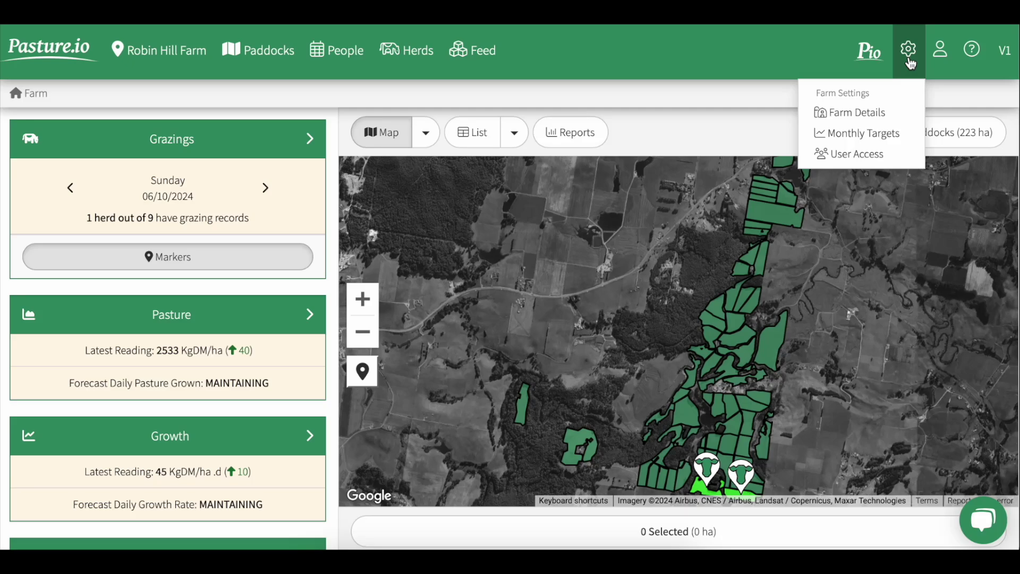
{"action": "left_click", "coordinate": [910, 62]}
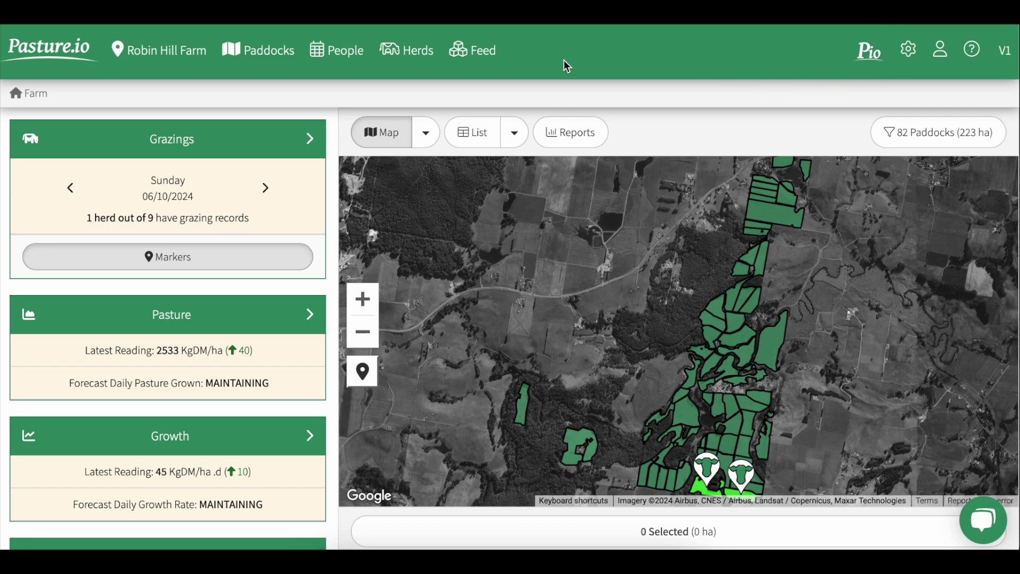
Step: Examine the navigation options offered for Feed, Herds, People and Paddocks, leaving the farm map open
{"action": "left_click", "coordinate": [472, 59]}
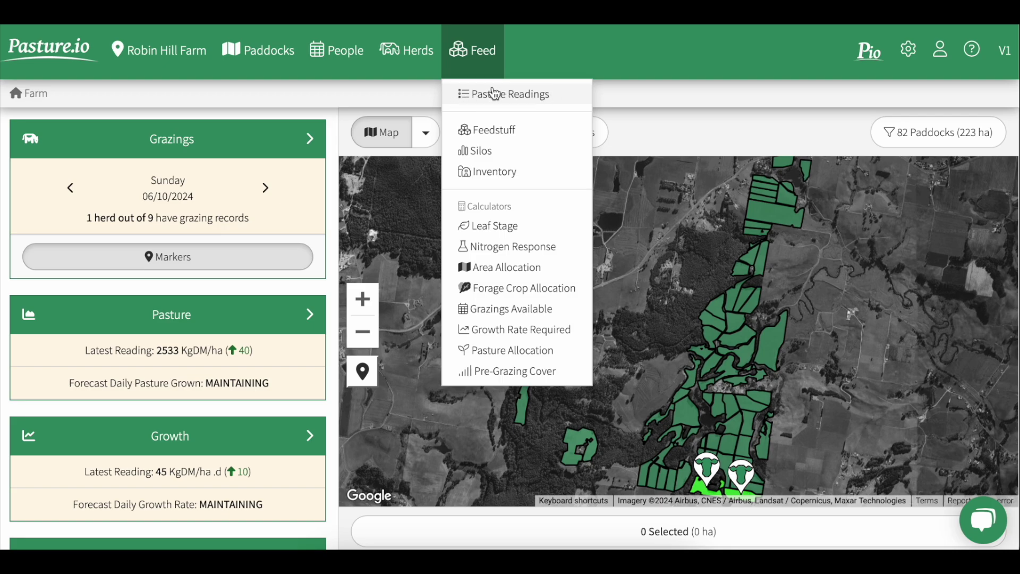
{"action": "left_click", "coordinate": [420, 65]}
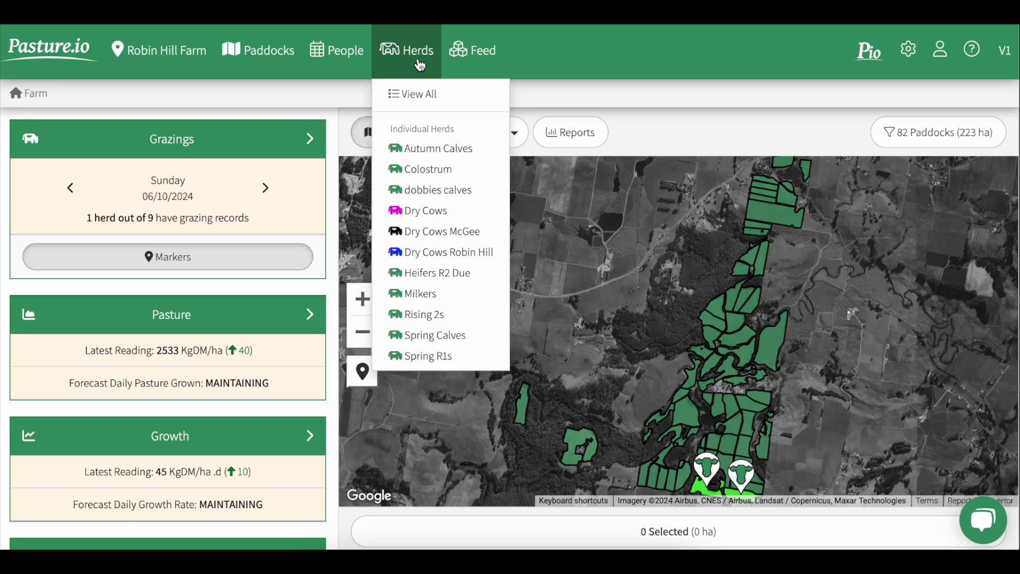
{"action": "left_click", "coordinate": [349, 62]}
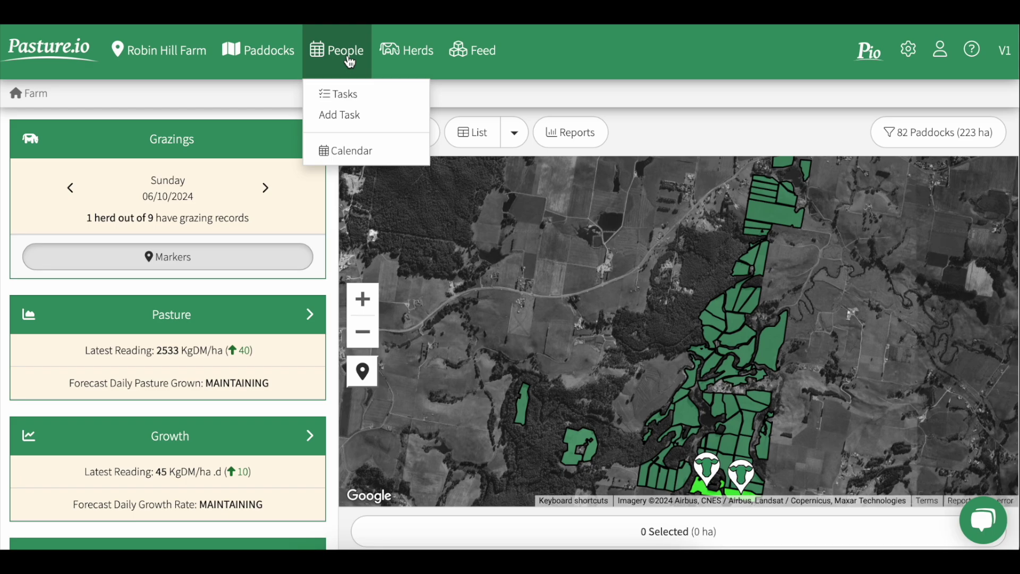
{"action": "left_click", "coordinate": [269, 61]}
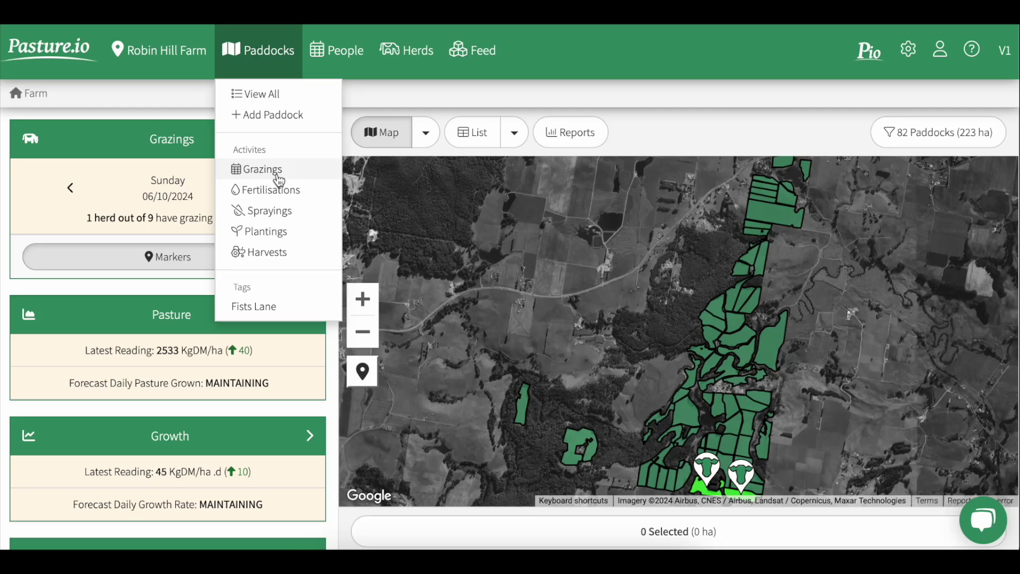
{"action": "left_click", "coordinate": [412, 91]}
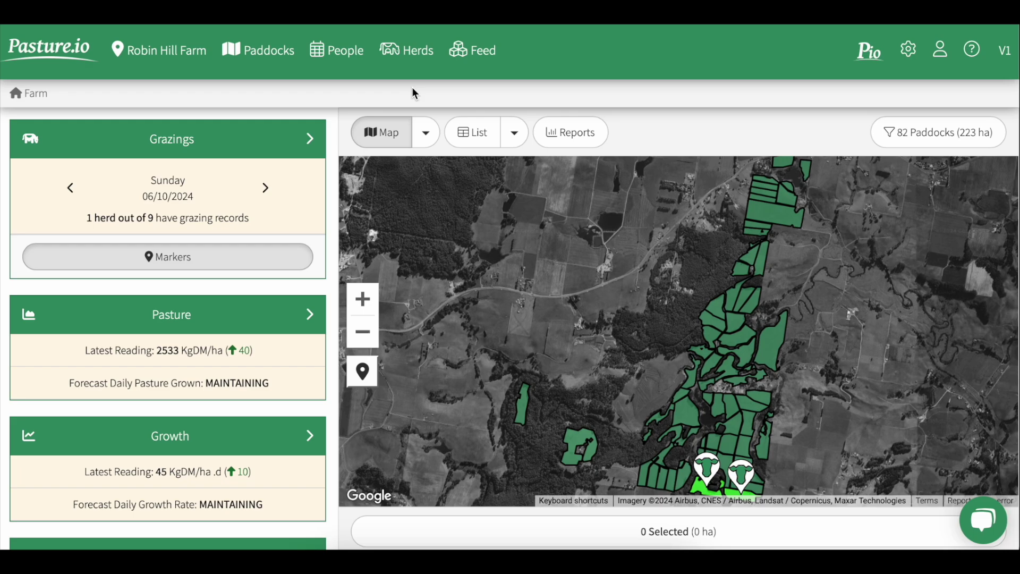
Step: Open the support chat and close it again
{"action": "left_click", "coordinate": [984, 524]}
{"action": "left_click", "coordinate": [985, 526]}
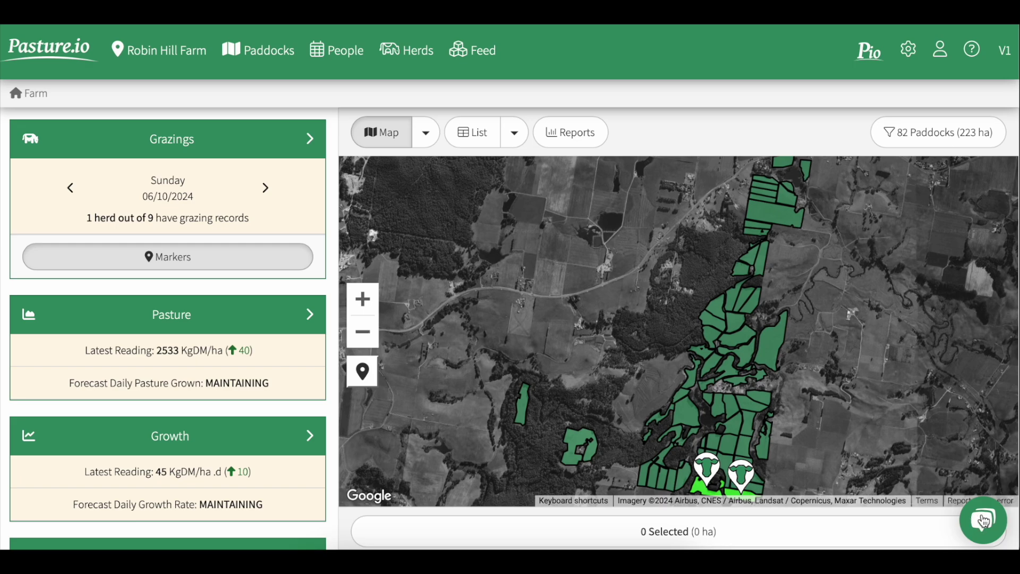